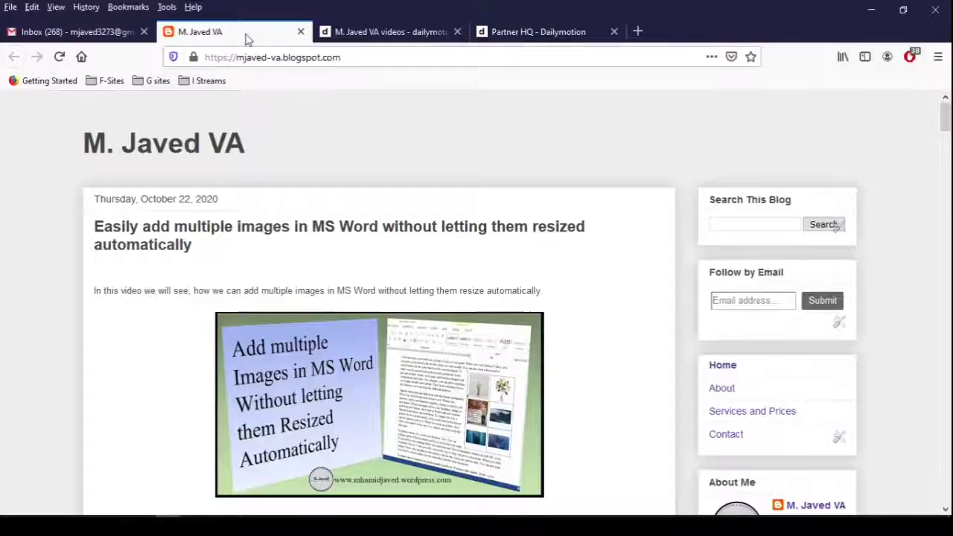
click(329, 104)
click(532, 31)
right_click(270, 183)
click(312, 260)
key(BackSpace)
key(Home)
key(Delete)
key(Delete)
key(Delete)
key(Delete)
key(Delete)
key(Delete)
key(Delete)
key(Delete)
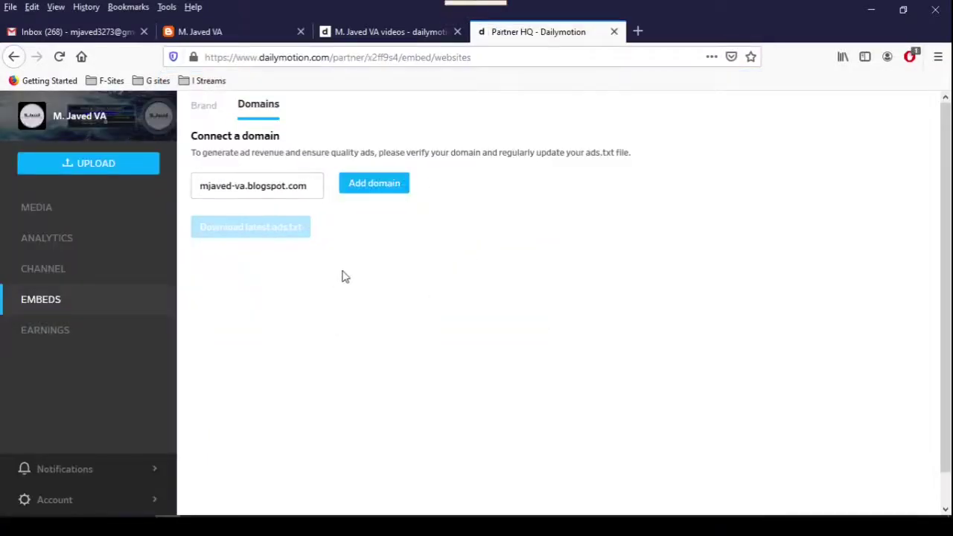
key(Return)
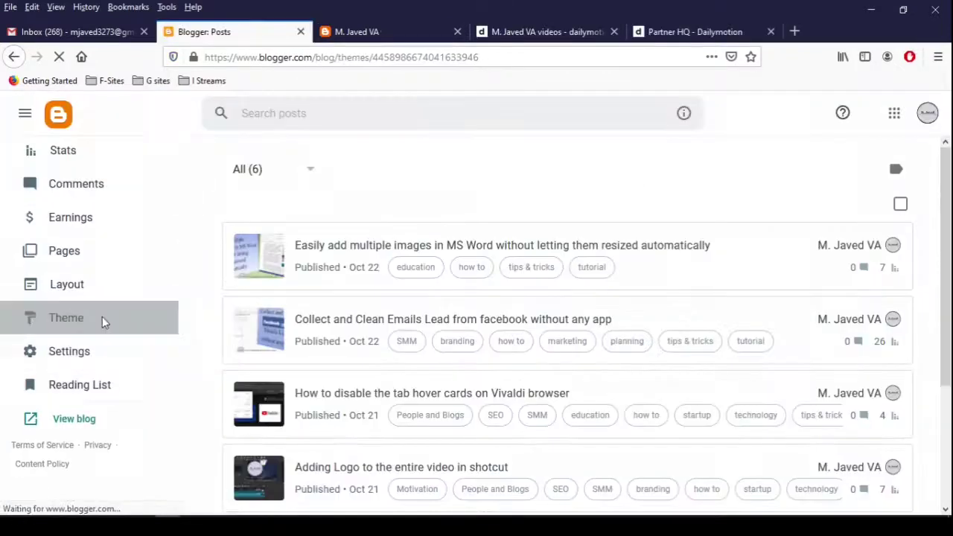
- Open the current Blogger theme's HTML for editing
click(102, 316)
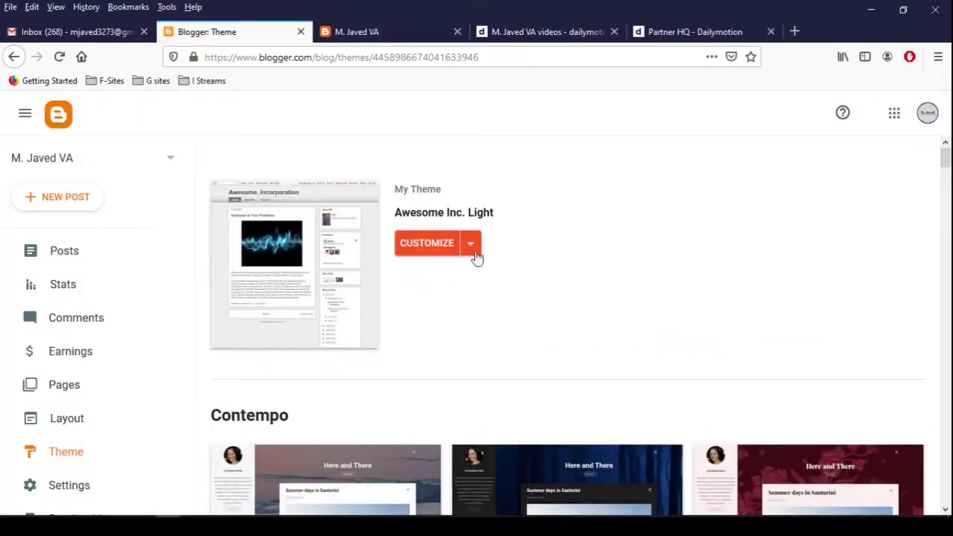
click(470, 243)
click(361, 359)
- Paste the verification meta tag on a new line after <head> and save the theme
key(ctrl+f)
text(hea)
click(107, 232)
key(Return)
text(<meta name='dailymotion-domain-verification' content='dm415527158nb1zes' />)
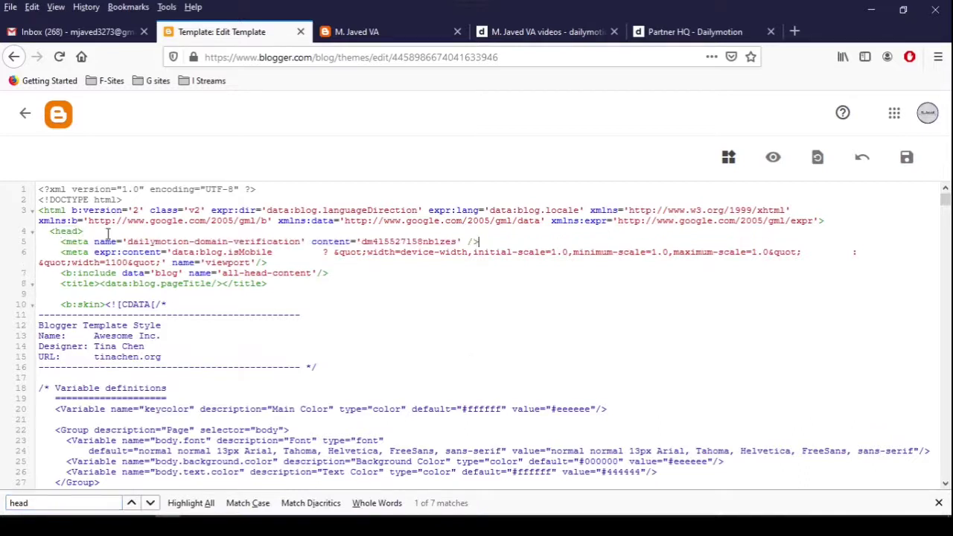
key(ctrl+s)
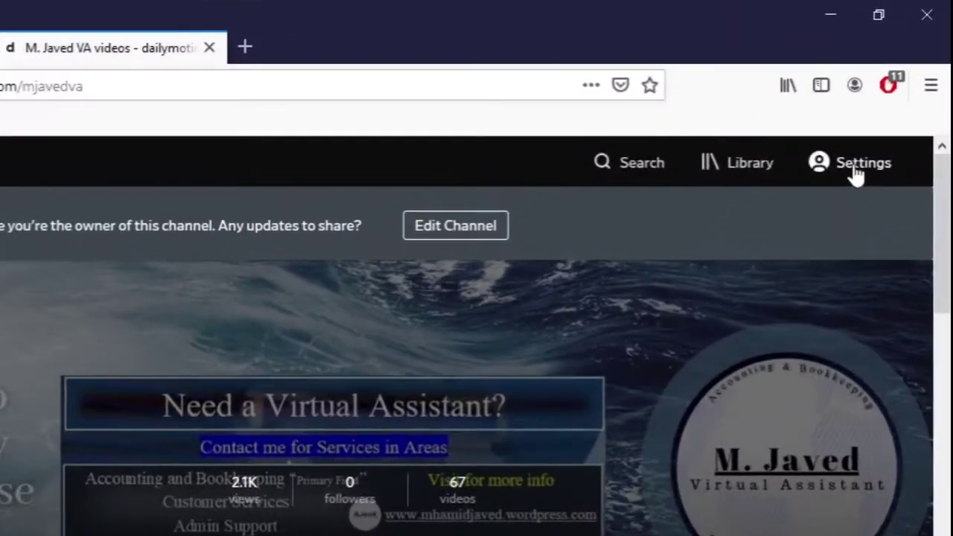
- Open Partner HQ from the account settings dropdown
click(856, 171)
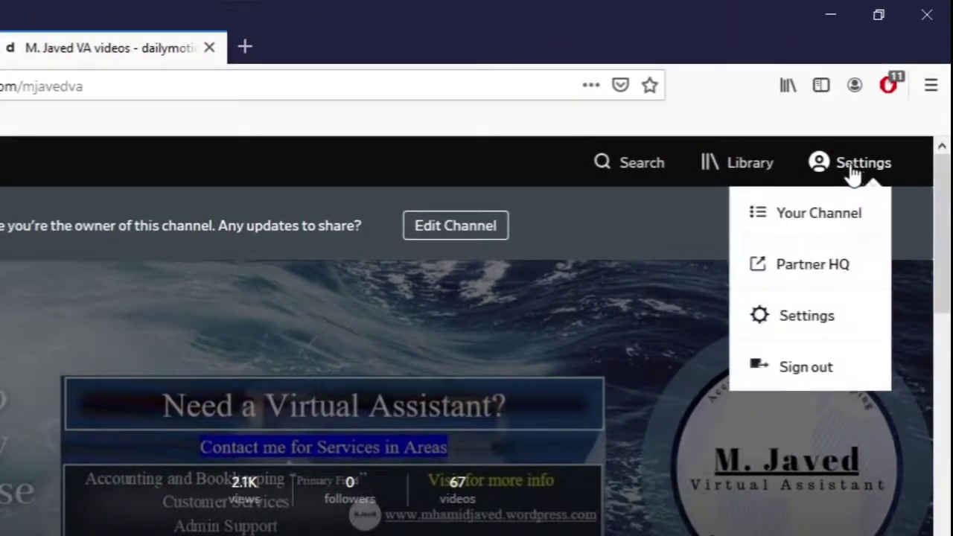
click(792, 268)
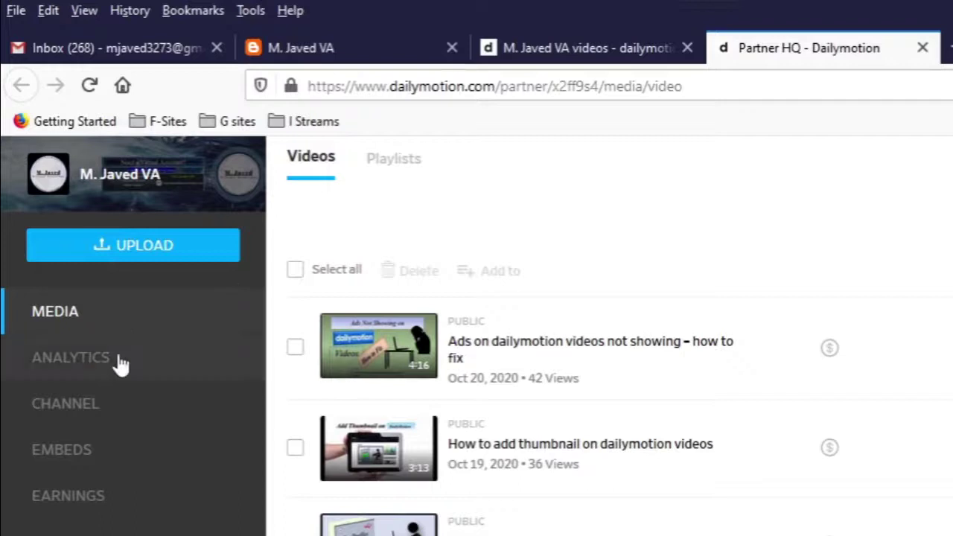
- Go to Embeds > Domains, focus the empty domain field, then bring the blog's tab forward
click(61, 460)
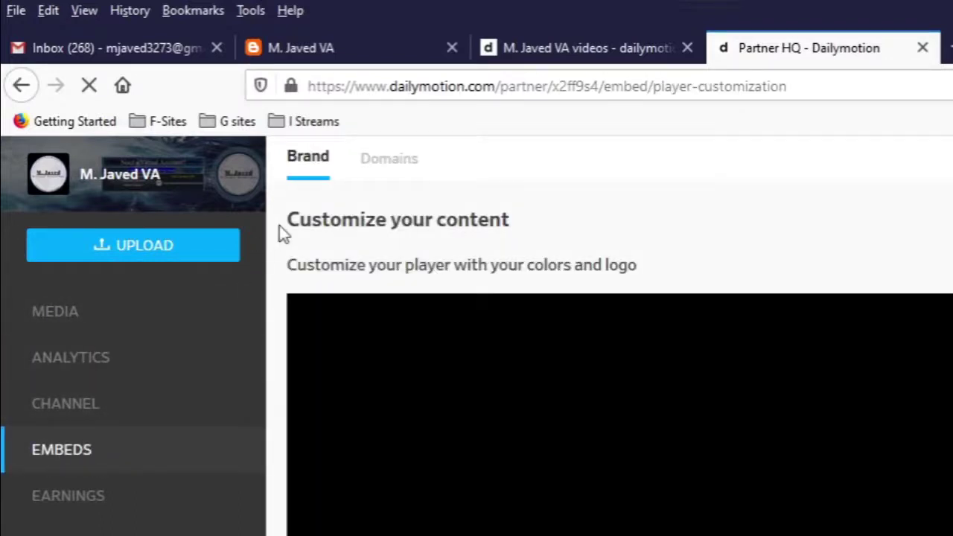
click(393, 170)
click(420, 279)
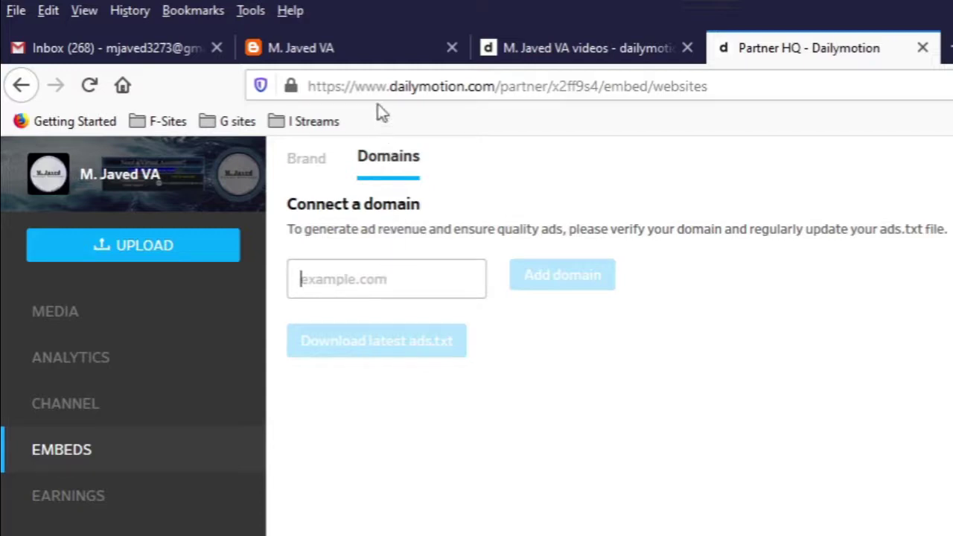
click(370, 53)
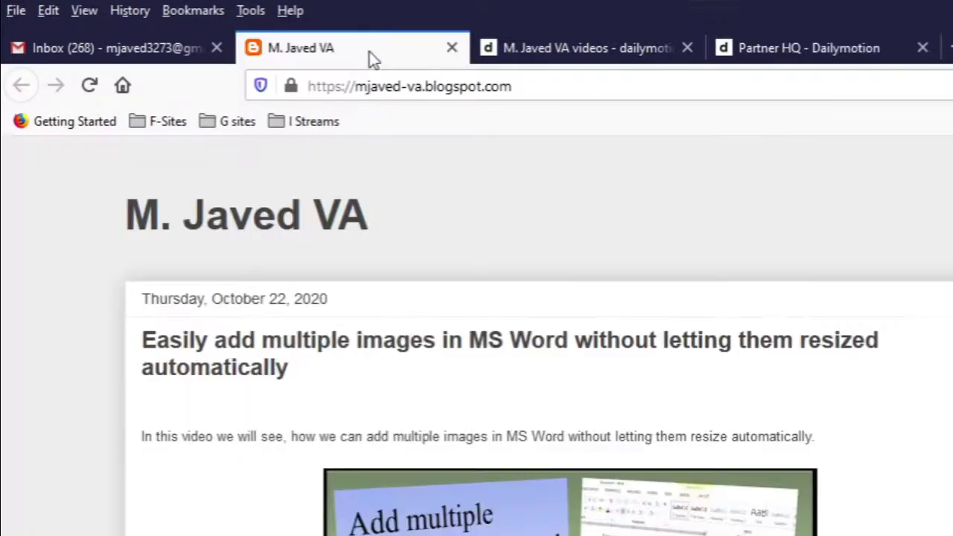
click(449, 88)
right_click(453, 89)
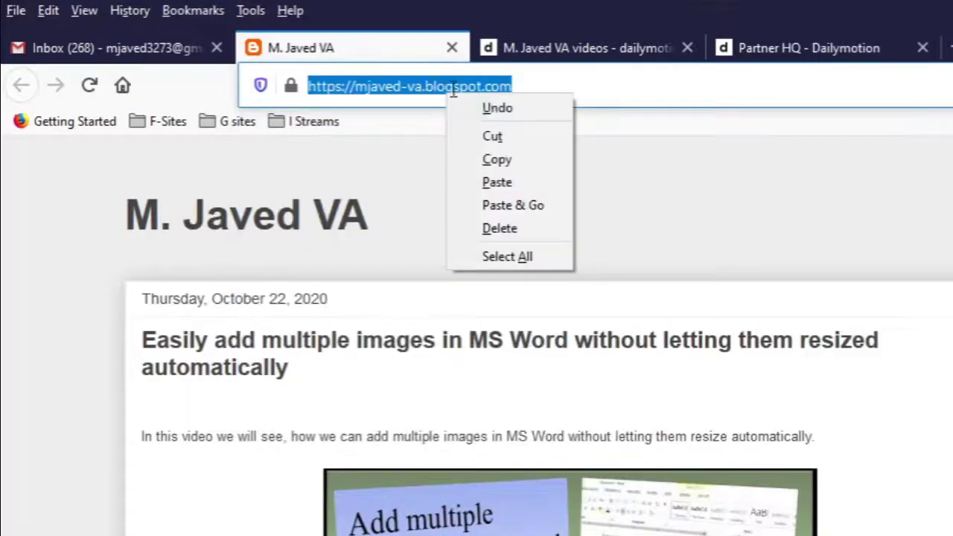
click(509, 160)
click(771, 52)
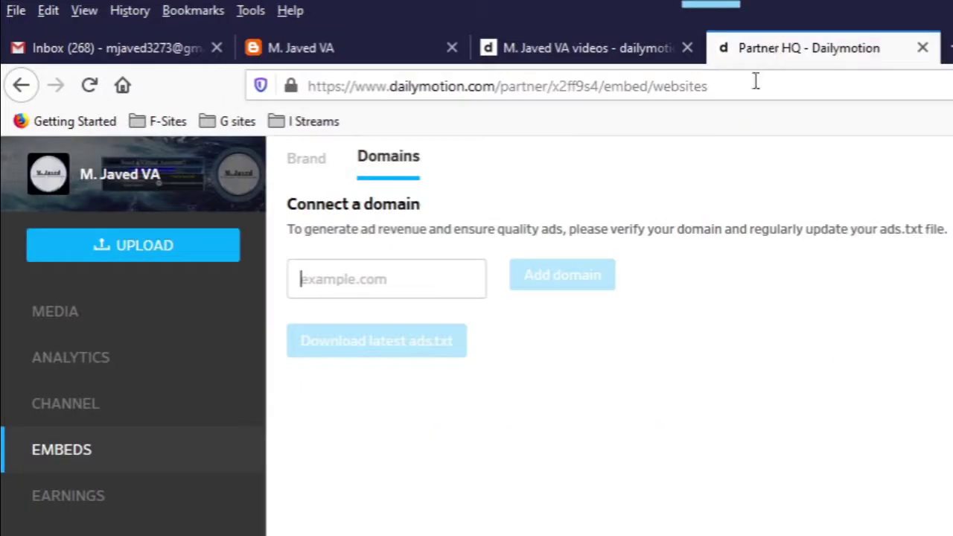
right_click(406, 275)
click(463, 364)
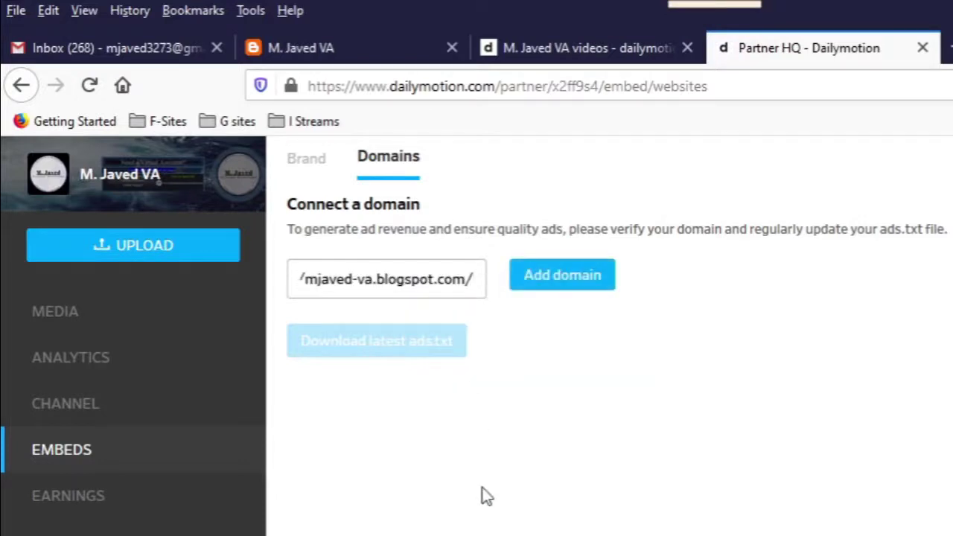
key(BackSpace)
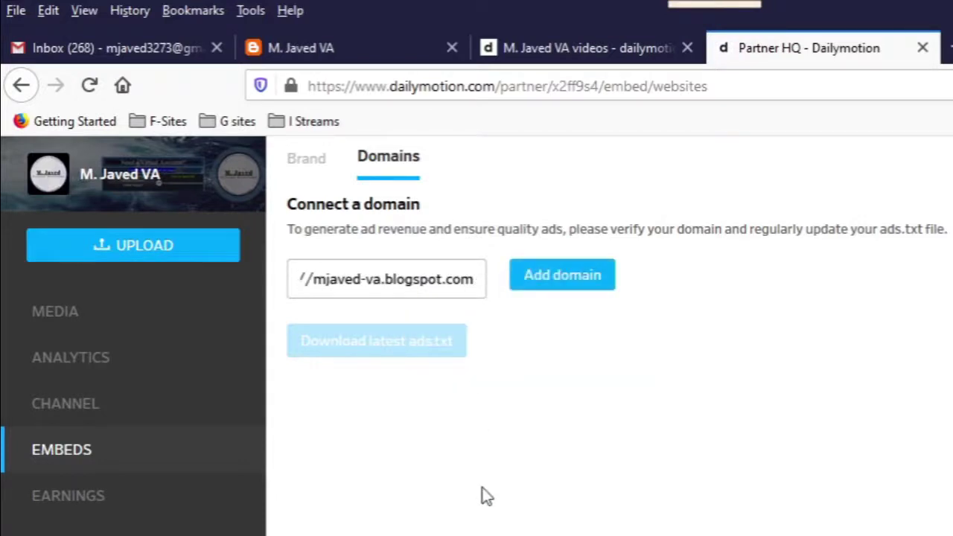
key(Left)
key(Left)
key(Left)
key(Left)
key(Left)
key(Left)
key(Left)
key(Left)
key(Left)
key(Left)
key(Left)
key(Left)
key(Left)
key(Left)
key(Left)
key(Left)
key(Left)
key(Delete)
key(Delete)
key(Delete)
key(Delete)
key(Delete)
key(Delete)
key(Delete)
key(Delete)
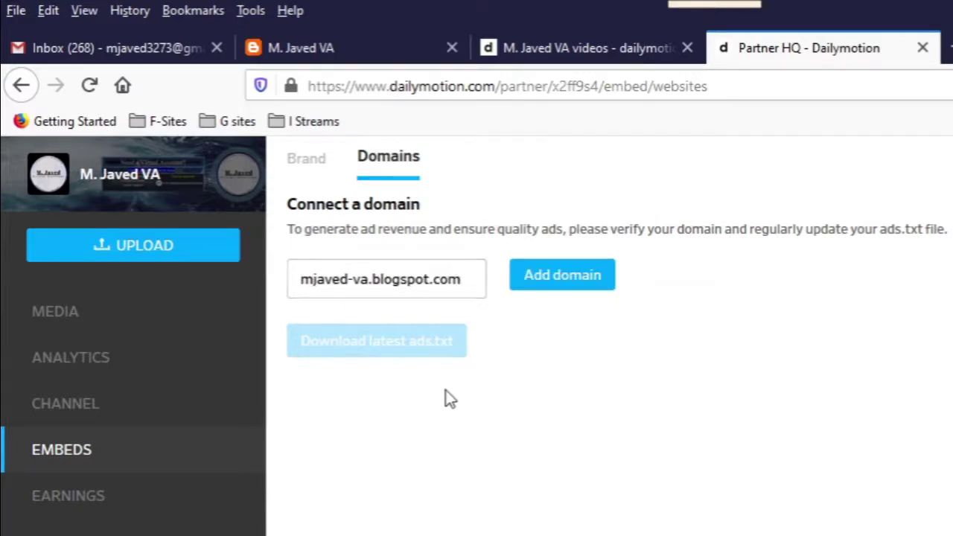
- Add the mjaved-va.blogspot.com domain, copy its verification meta tag, and return to the blog
click(571, 292)
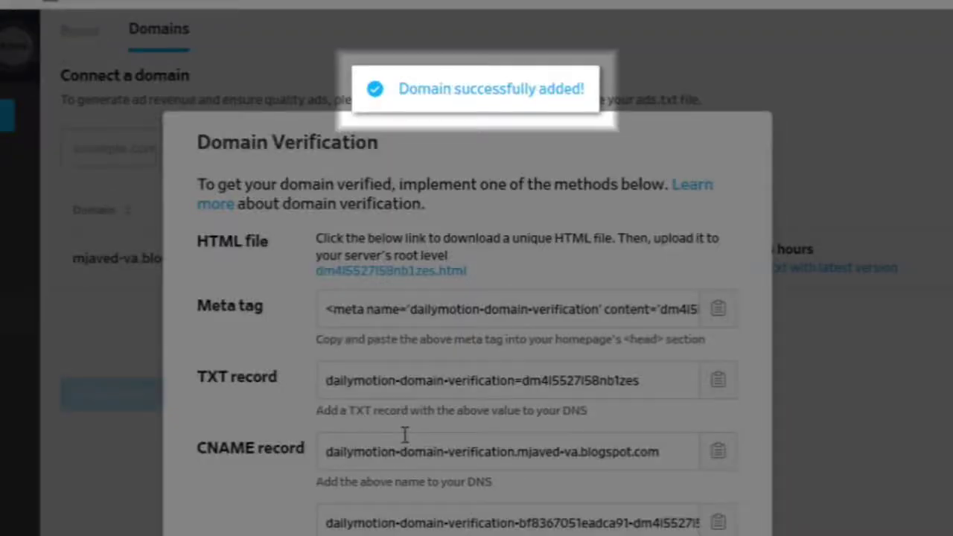
scroll(406, 433, down, 3)
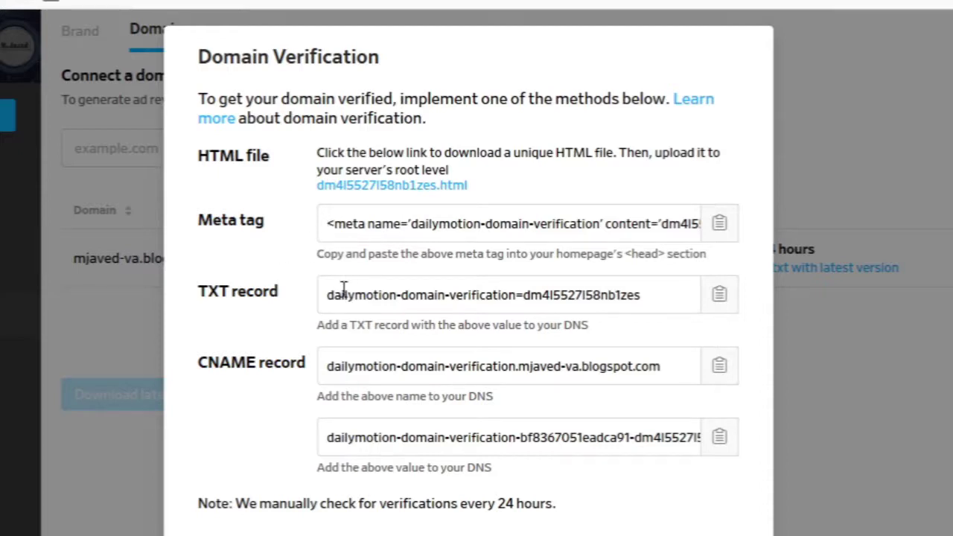
click(325, 225)
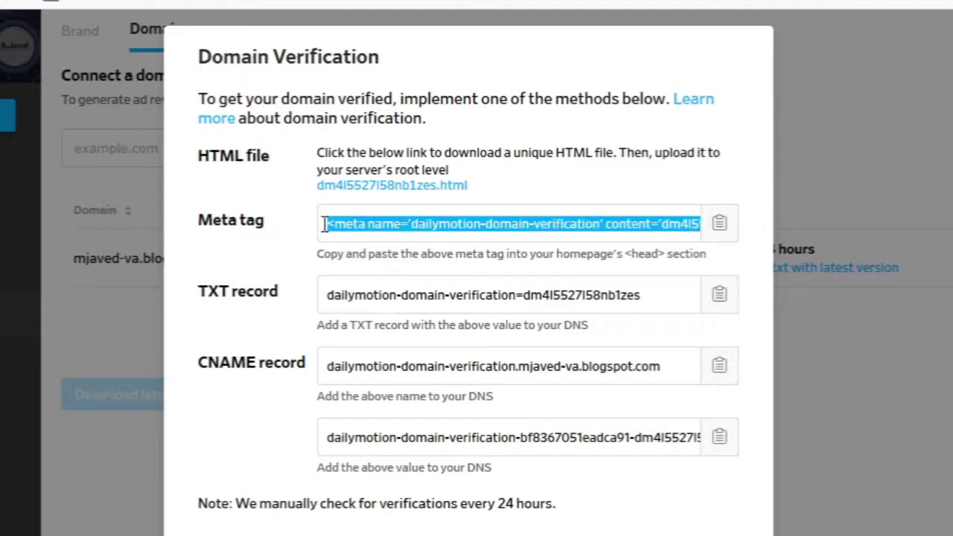
click(604, 188)
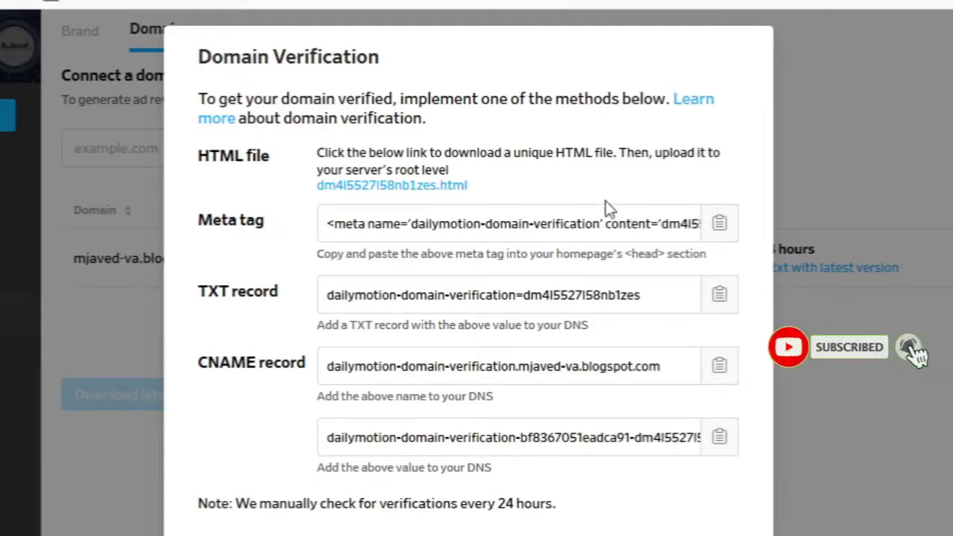
click(720, 227)
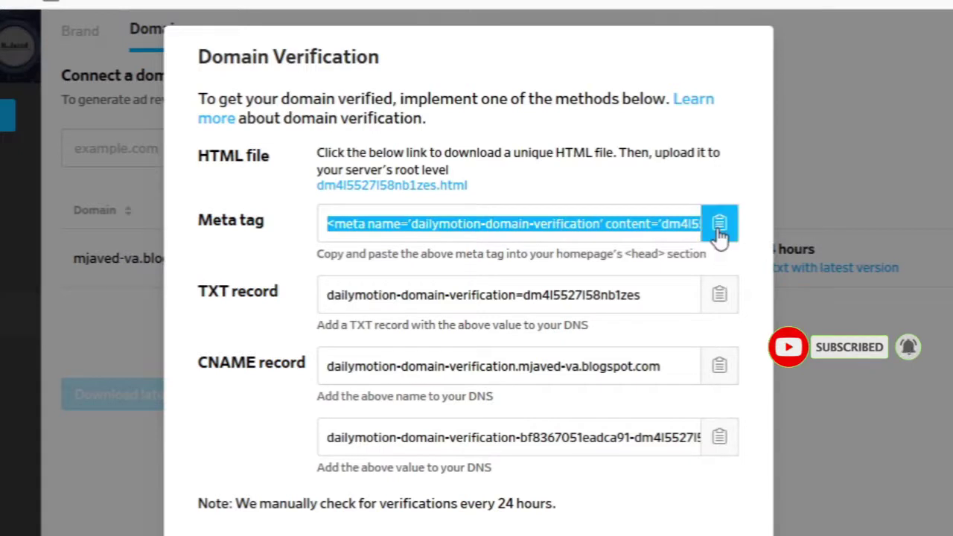
click(720, 233)
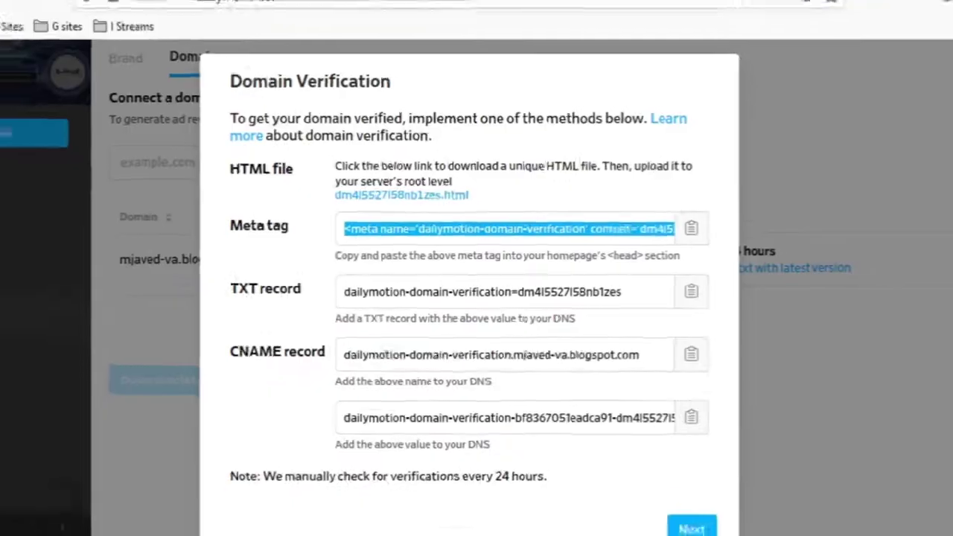
click(240, 34)
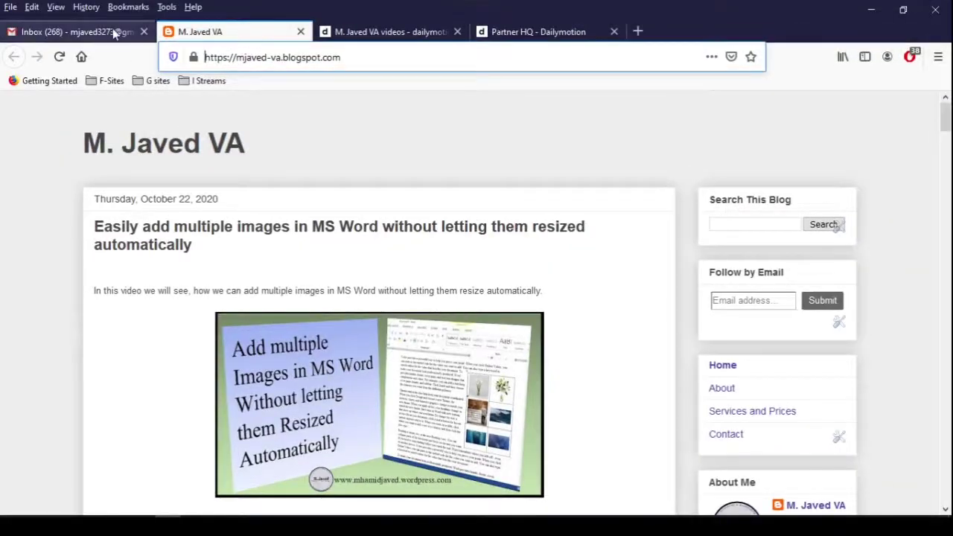
- Open Blogger through the Google apps grid and go to the blog's Theme page
click(114, 33)
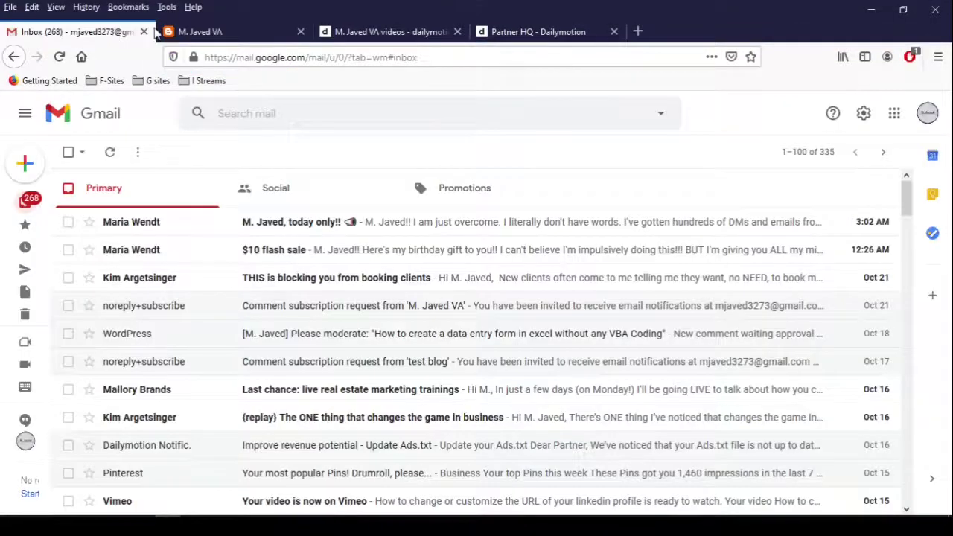
click(894, 115)
click(833, 304)
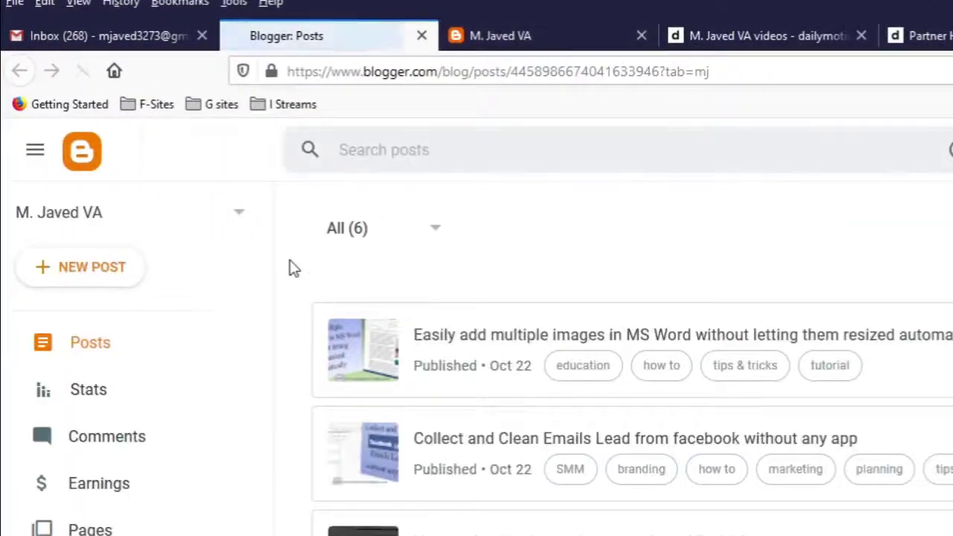
scroll(192, 431, down, 3)
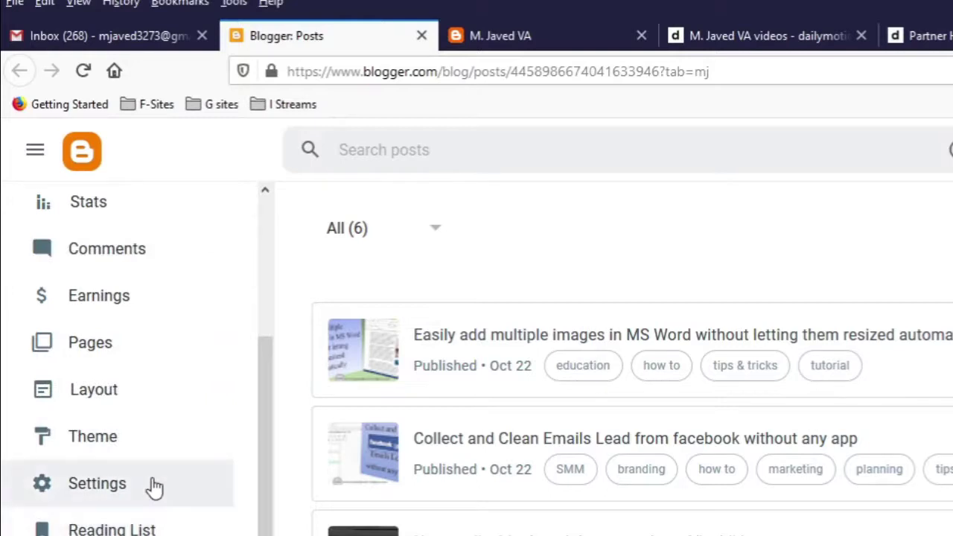
click(140, 442)
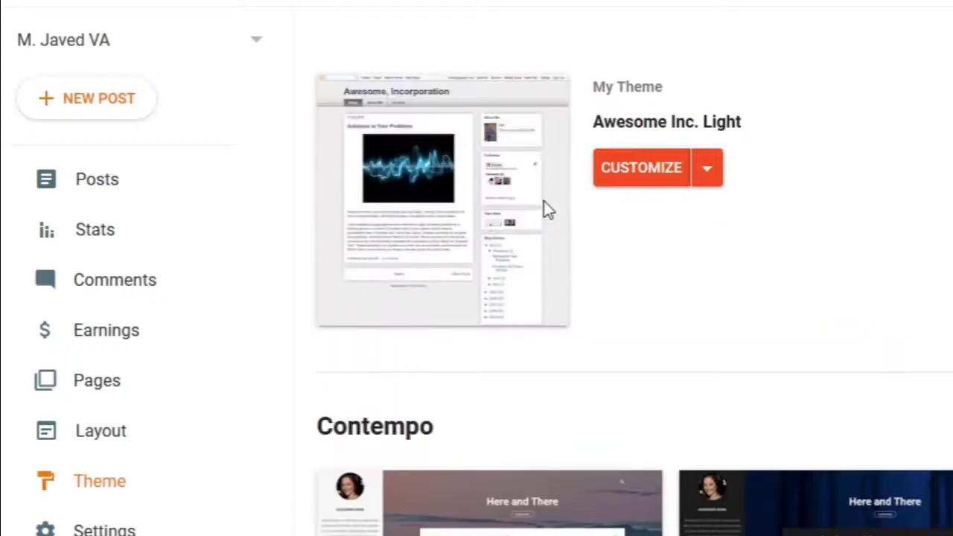
- Open the Awesome Inc. Light theme's Edit HTML view with the find bar ready
click(710, 173)
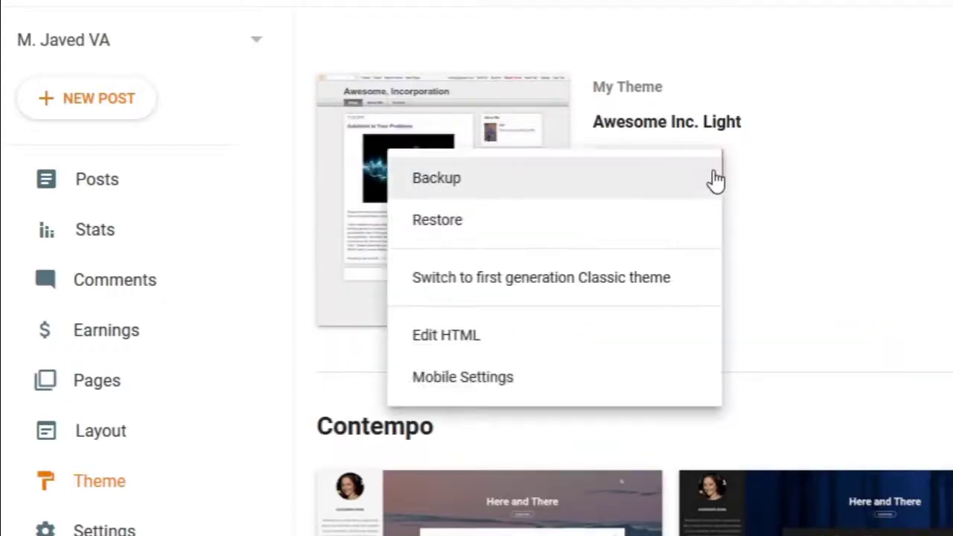
click(538, 344)
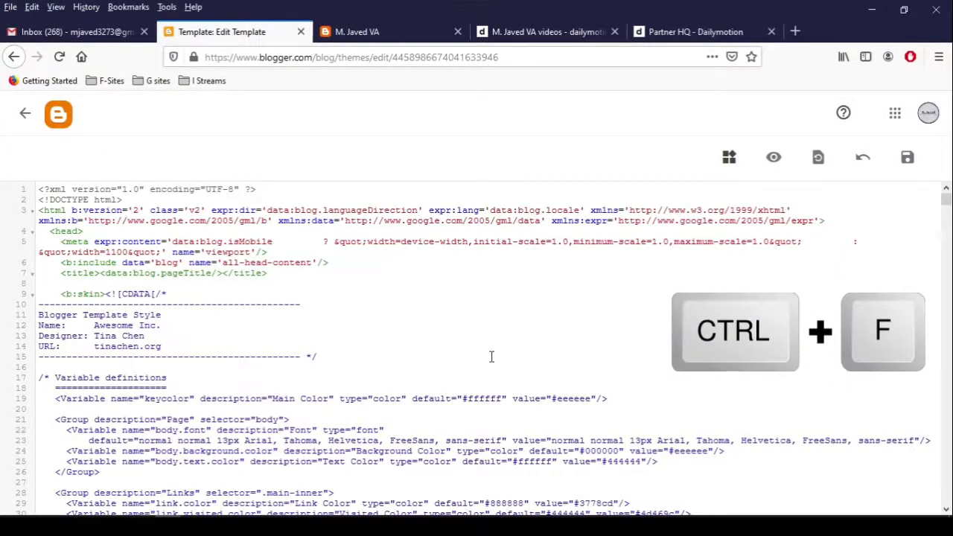
key(ctrl+f)
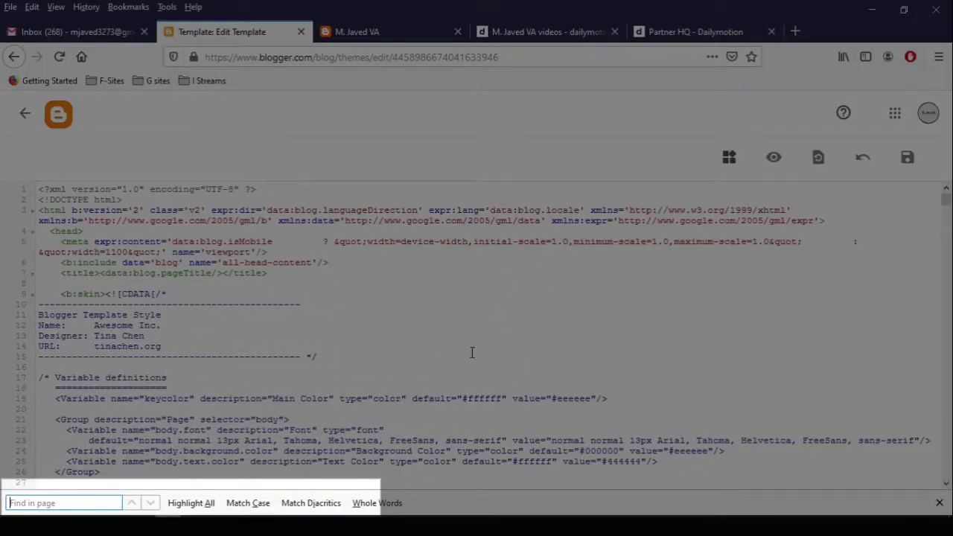
- Find 'head', paste the Dailymotion meta tag after <head>, and save the theme
text(head)
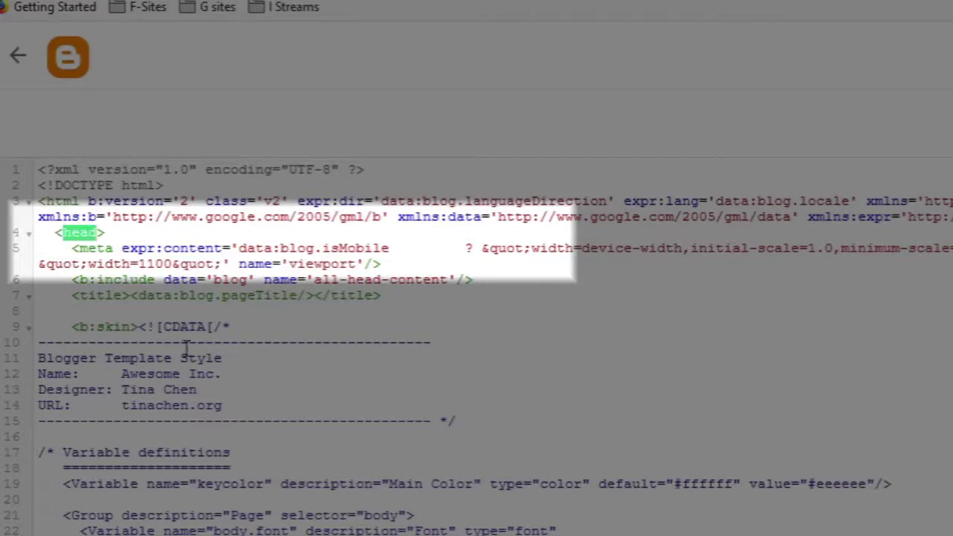
click(142, 235)
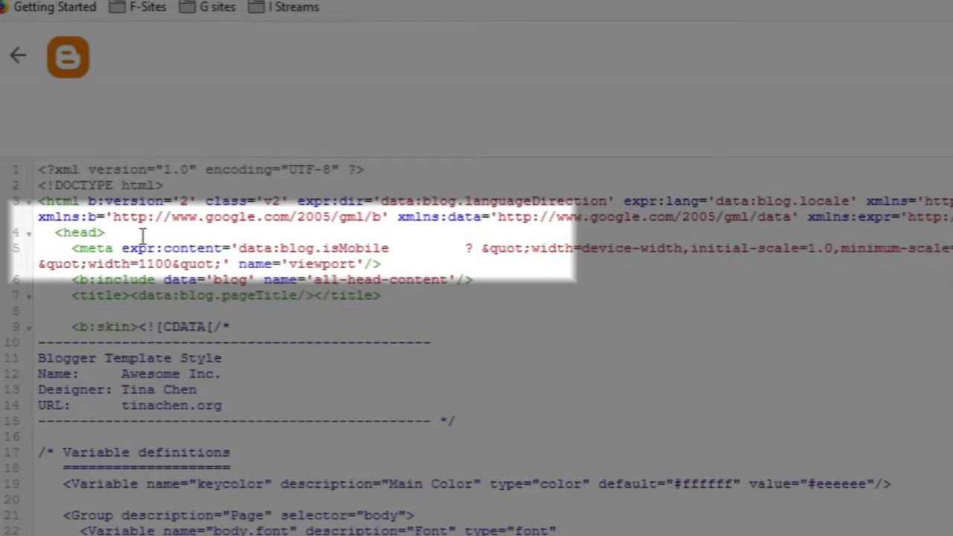
key(Return)
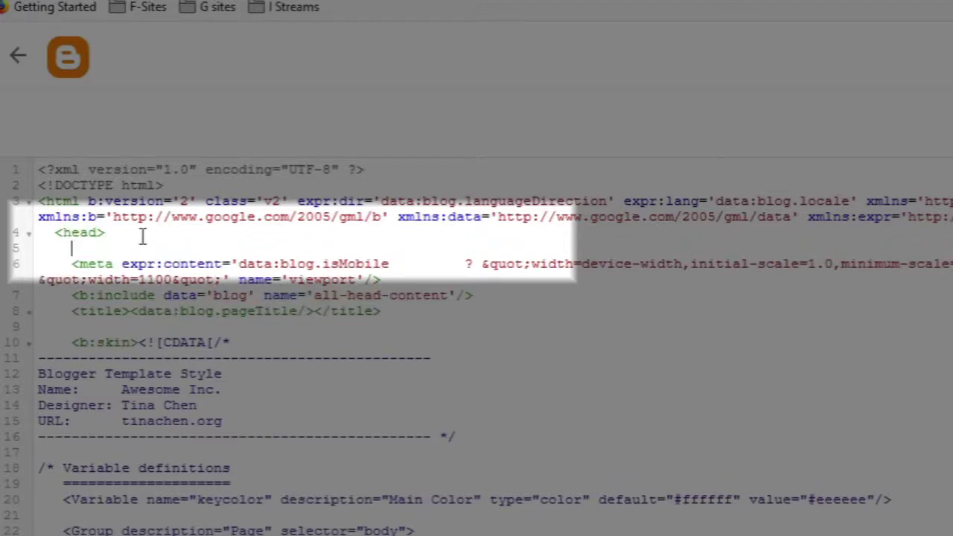
key(ctrl+v)
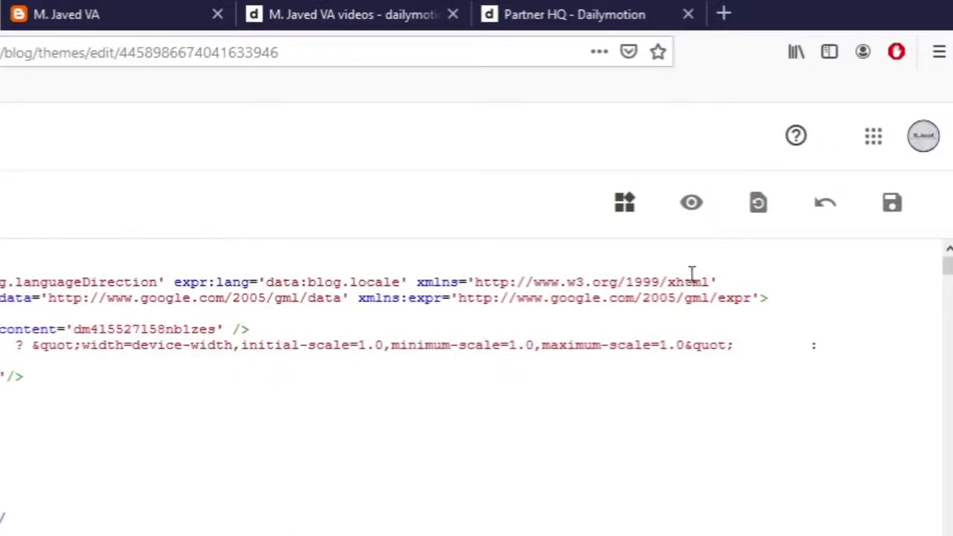
click(888, 207)
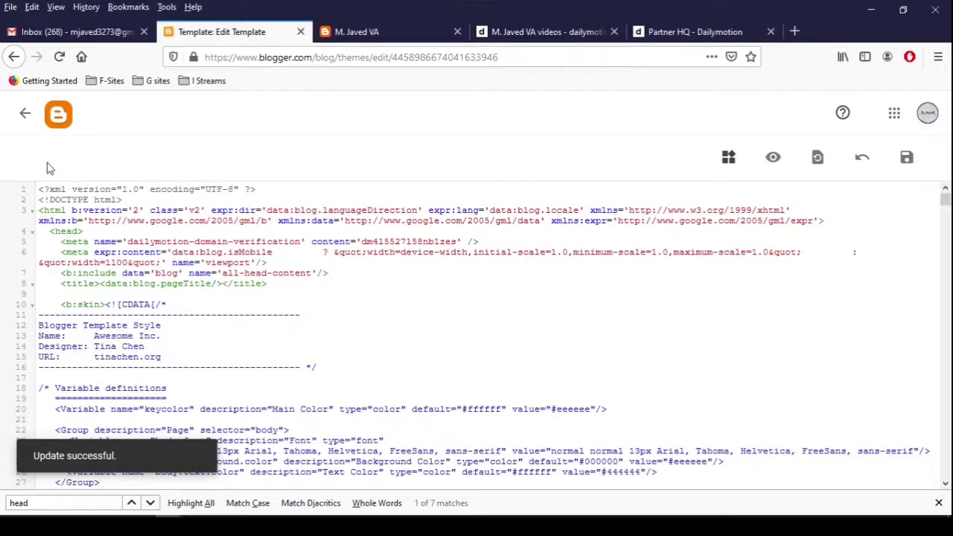
click(23, 117)
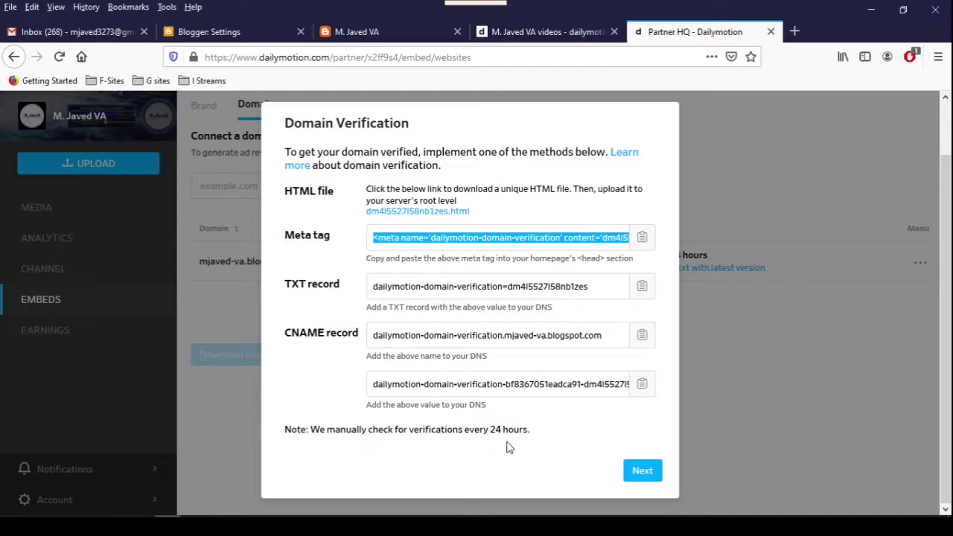
- Finish the Domain Verification dialog and dismiss the 'Update your ads.txt file' prompt
click(637, 470)
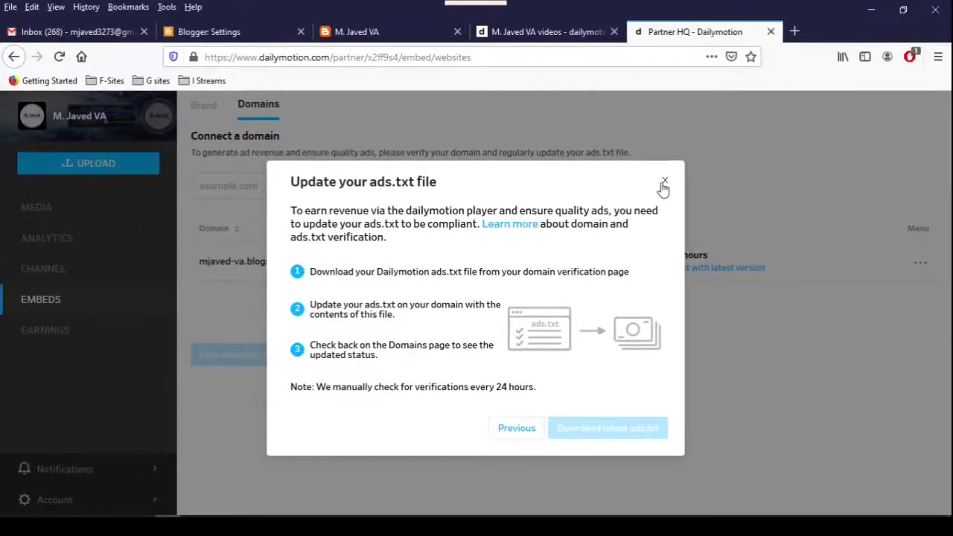
click(759, 81)
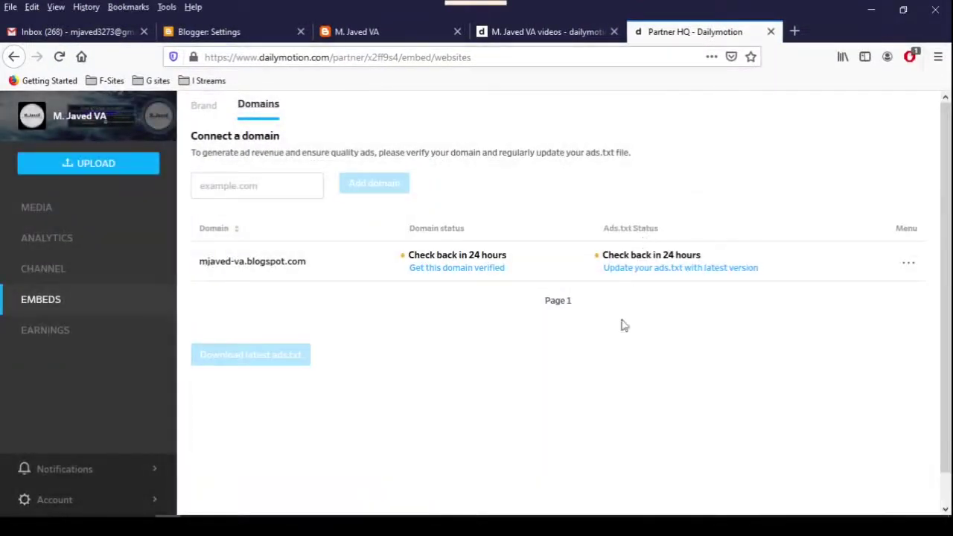